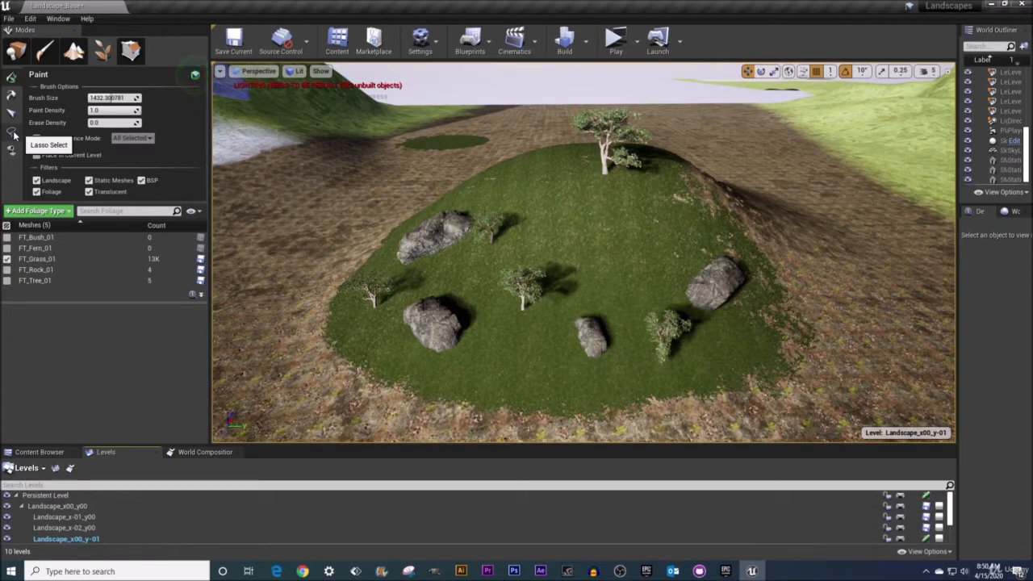
Step: Activate the foliage Lasso Select tool, select all instances of the active grass type, and deselect them
click(12, 133)
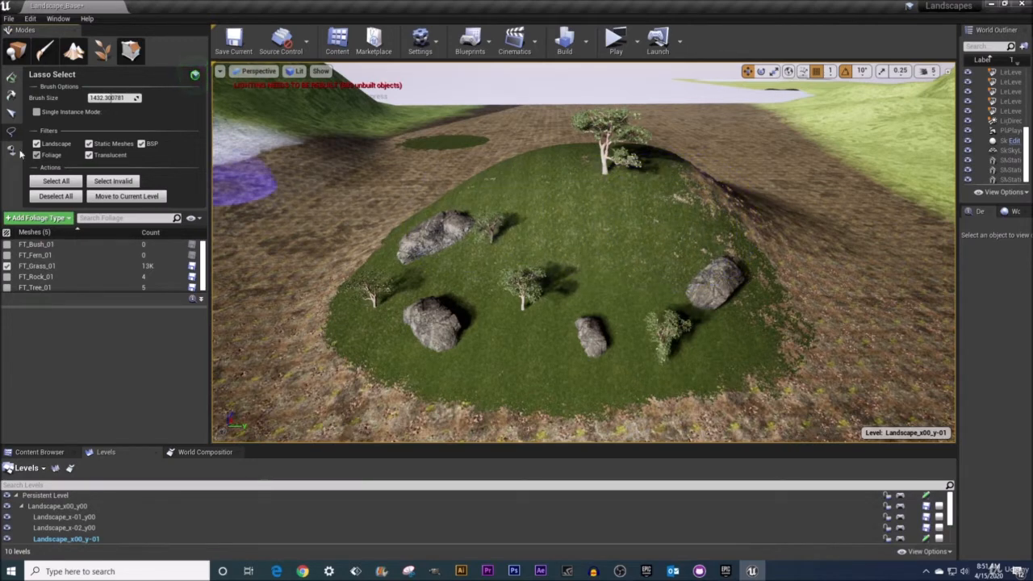
click(11, 114)
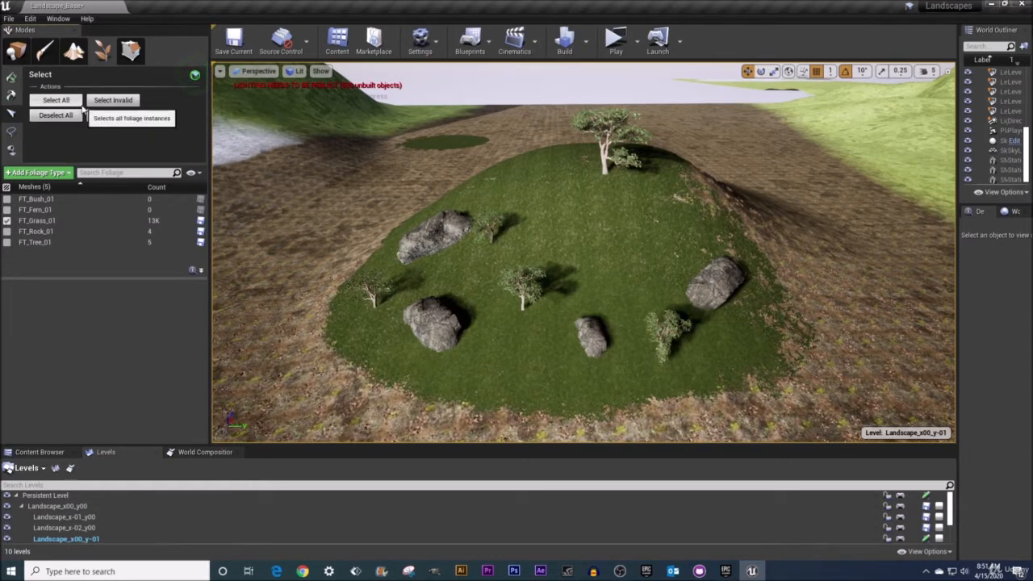
click(11, 133)
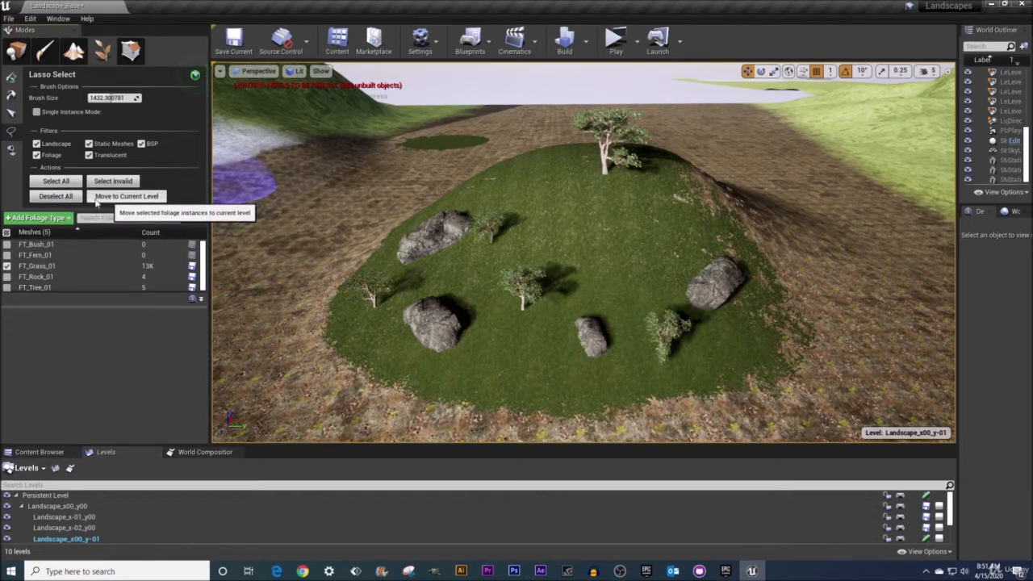
click(57, 180)
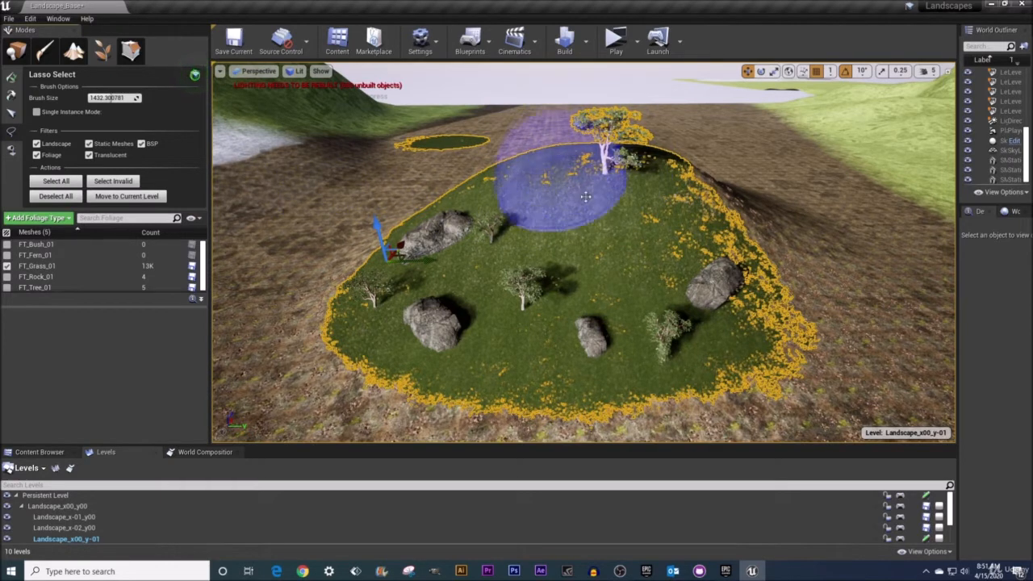
click(53, 197)
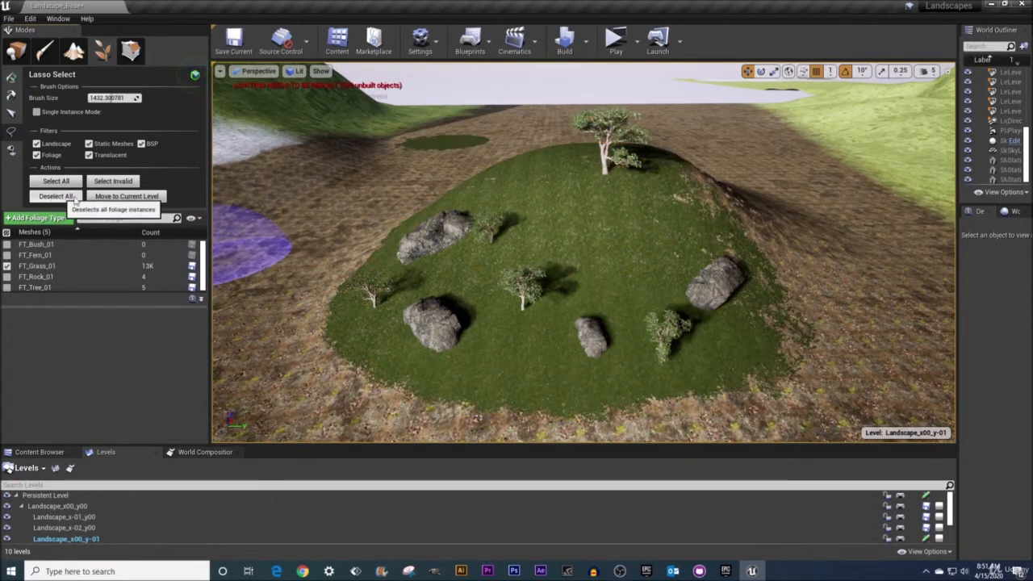
Step: Select the invalid grass instances beside the grey slab
right_drag(365, 309, 443, 319)
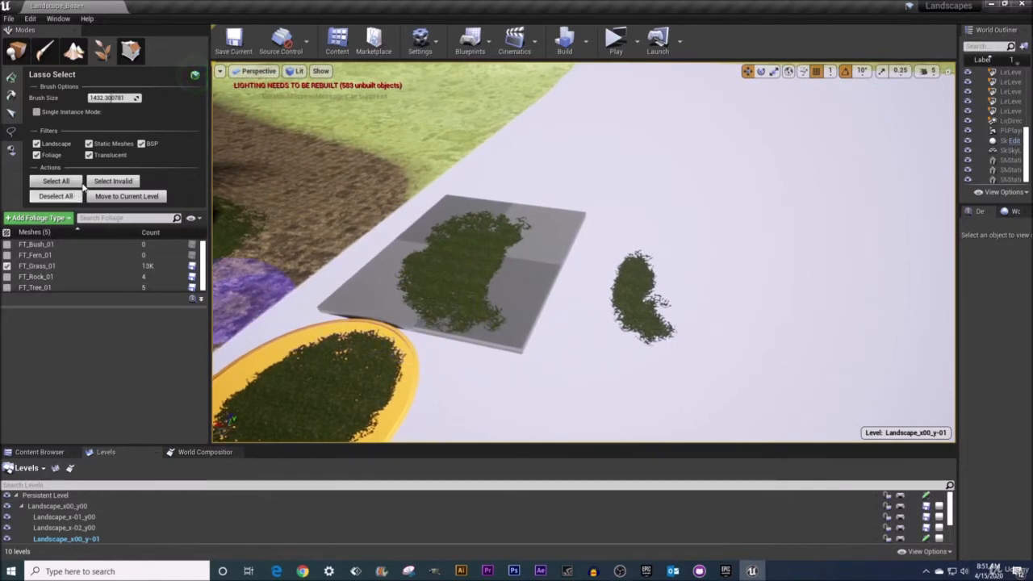
click(114, 184)
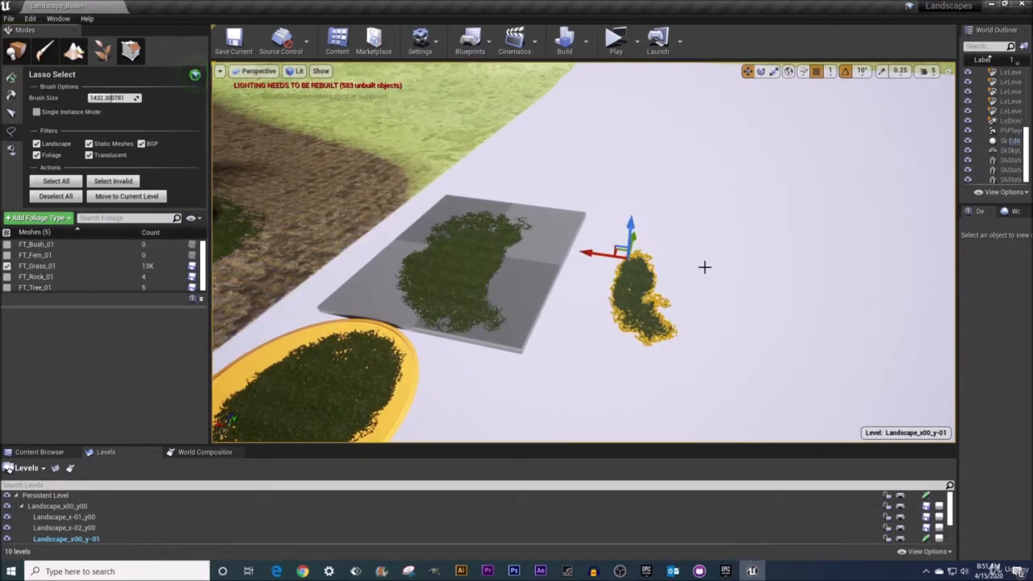
right_drag(570, 288, 521, 273)
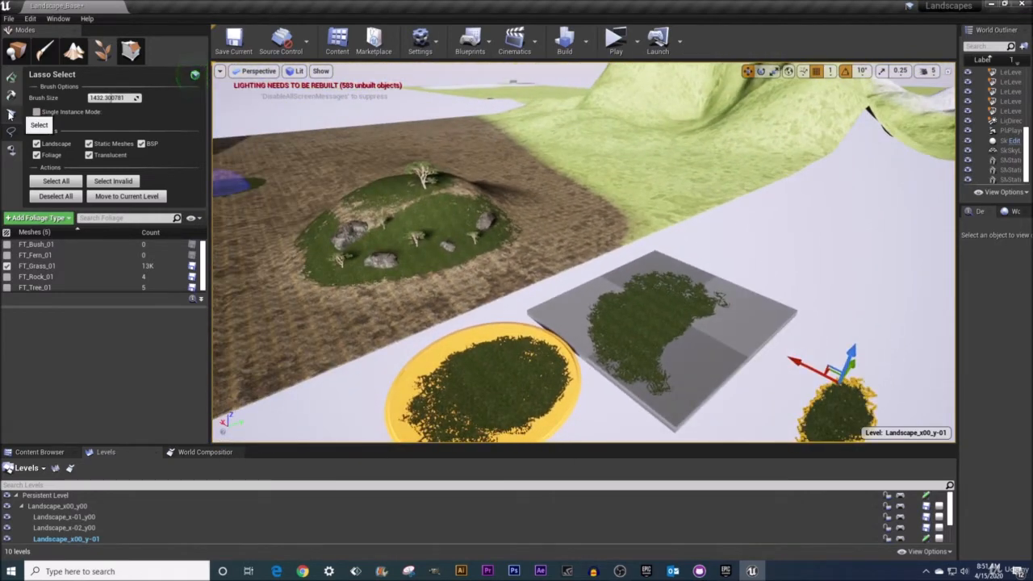
Step: Compare the Select and Lasso Select options, and deactivate the FT_Grass_01 foliage type in Select mode
click(10, 113)
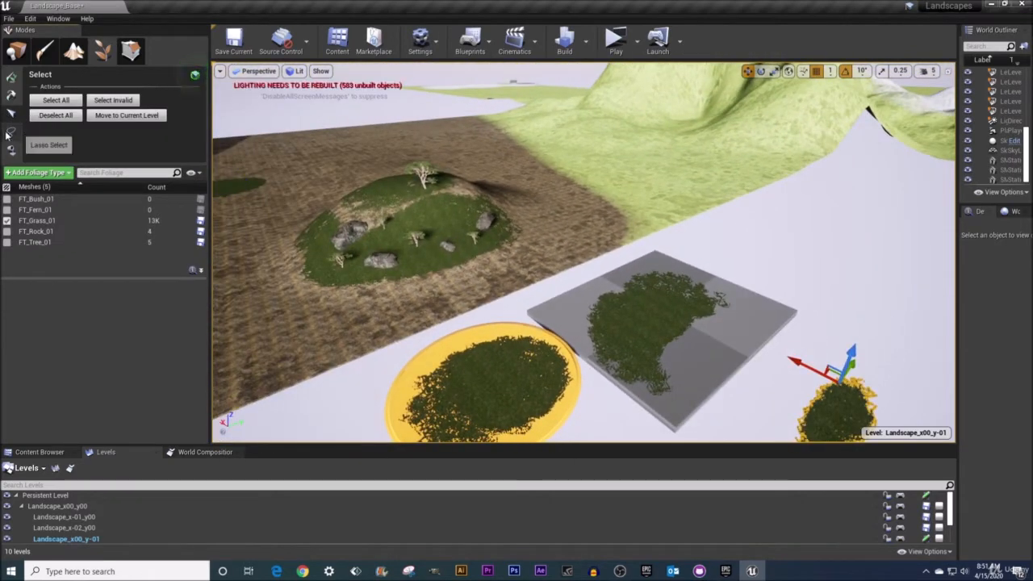
click(10, 131)
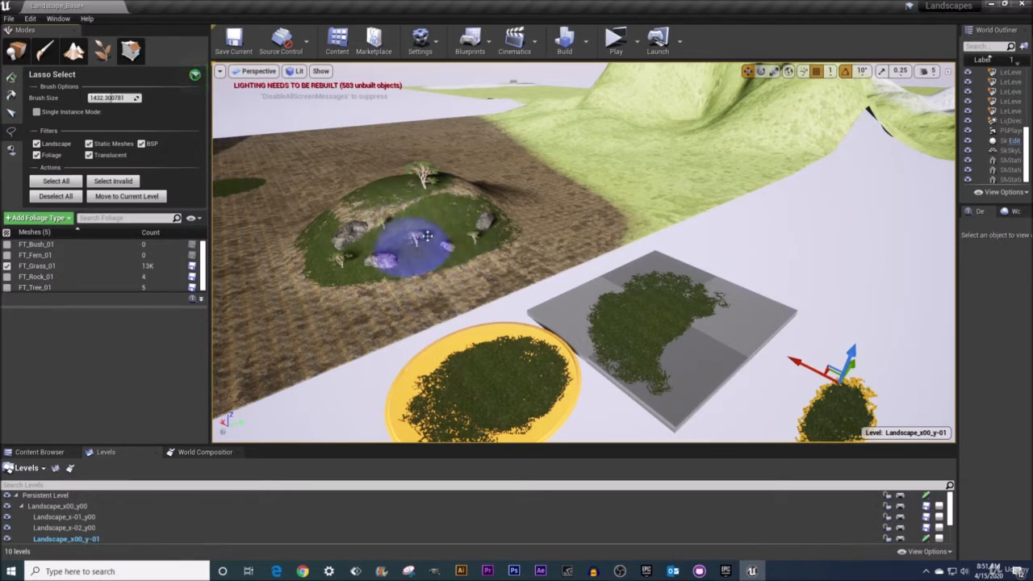
mouse_move(436, 246)
right_down()
mouse_move(403, 241)
mouse_move(456, 246)
right_up()
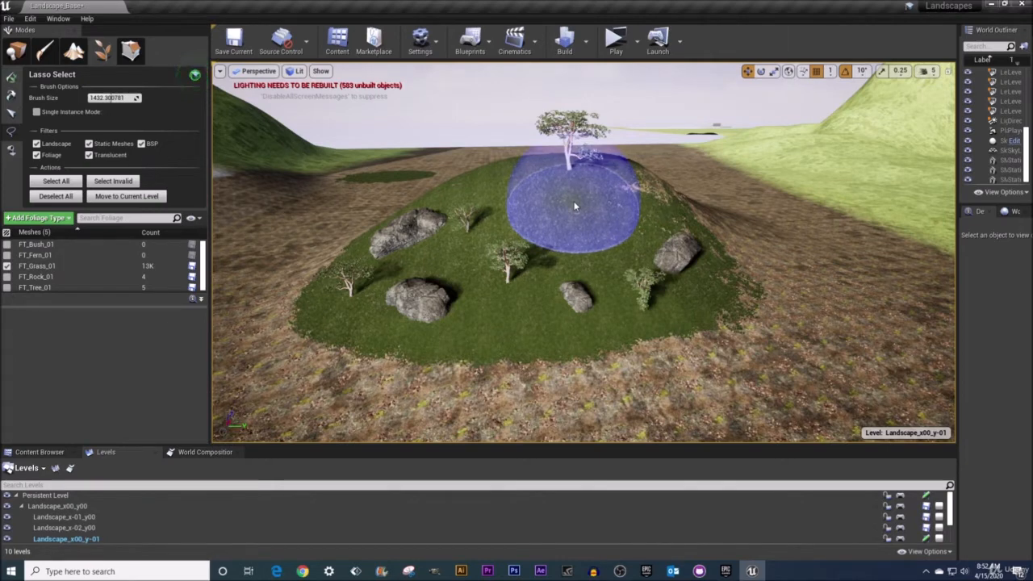
click(12, 115)
click(6, 221)
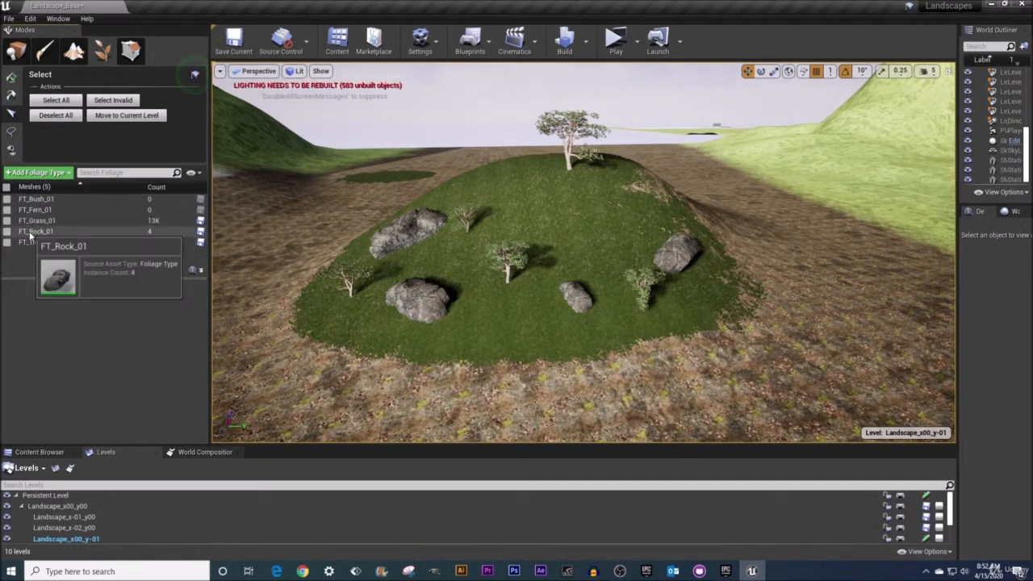
Step: Activate FT_Grass_01 for Lasso Select, brush-select grass over the hill's left and middle, and deselect it
click(12, 131)
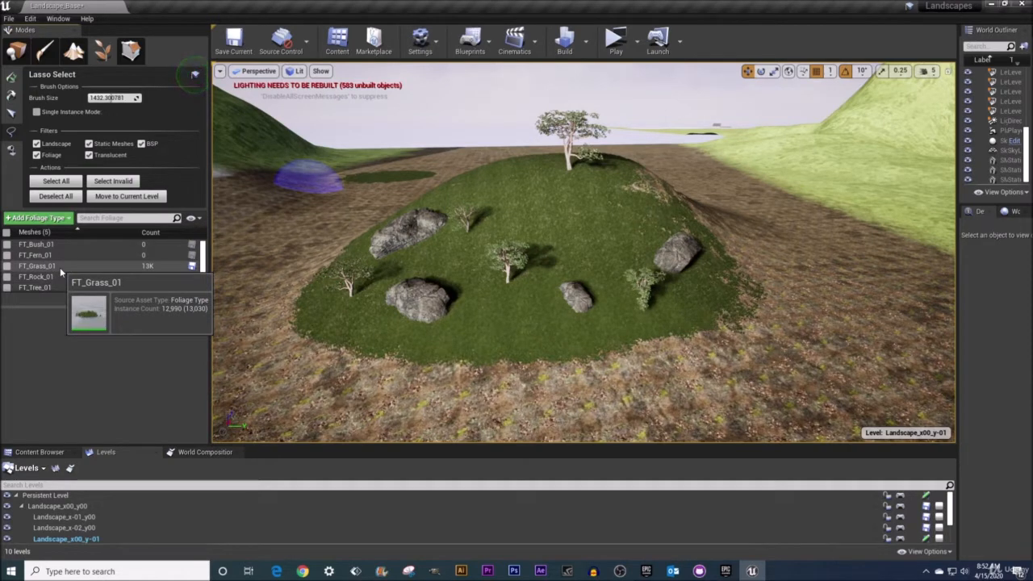
click(8, 267)
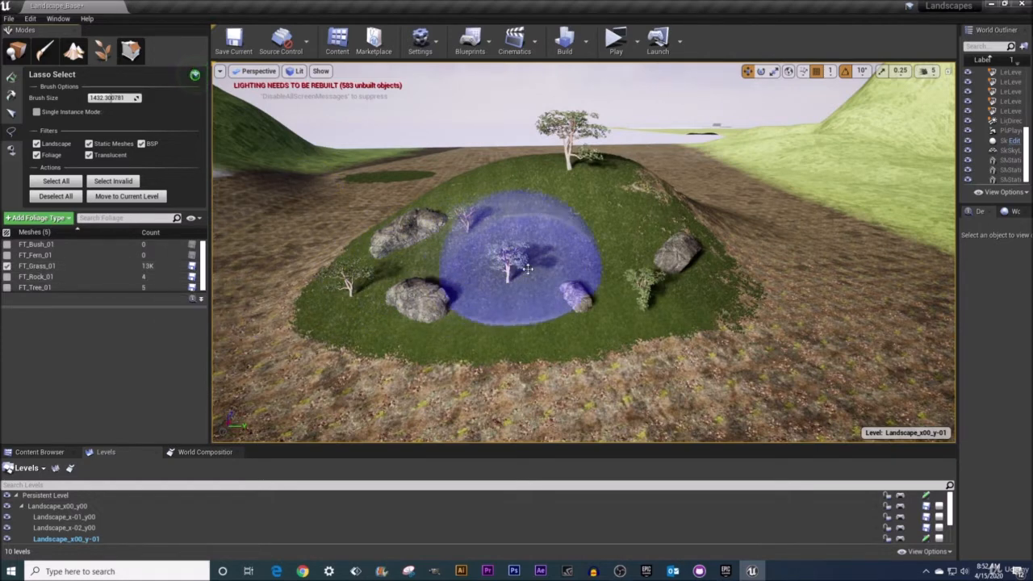
mouse_move(512, 174)
mouse_down()
mouse_move(531, 194)
mouse_move(567, 194)
mouse_move(568, 241)
mouse_move(553, 257)
mouse_move(482, 293)
mouse_move(352, 306)
mouse_up()
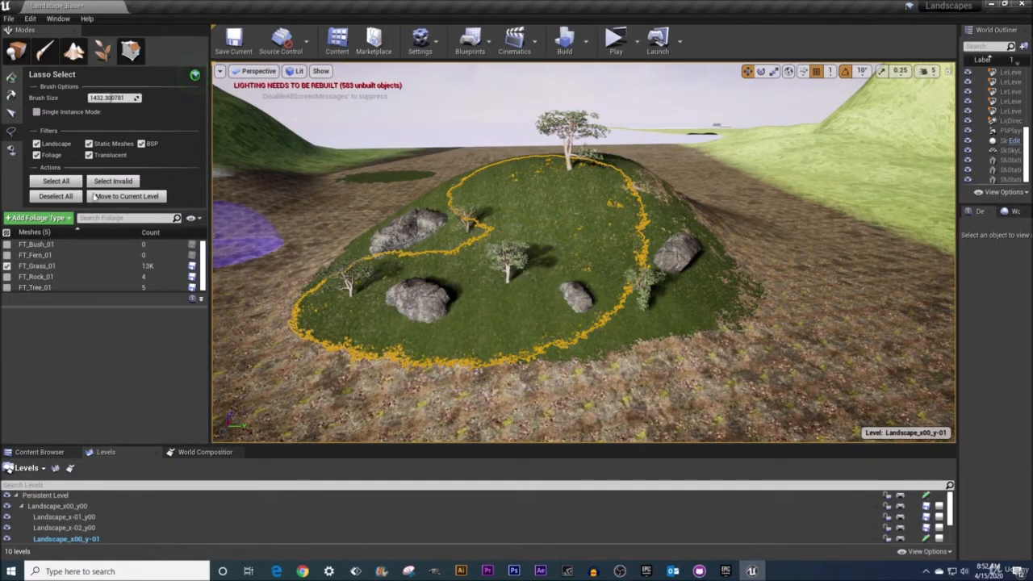
click(54, 195)
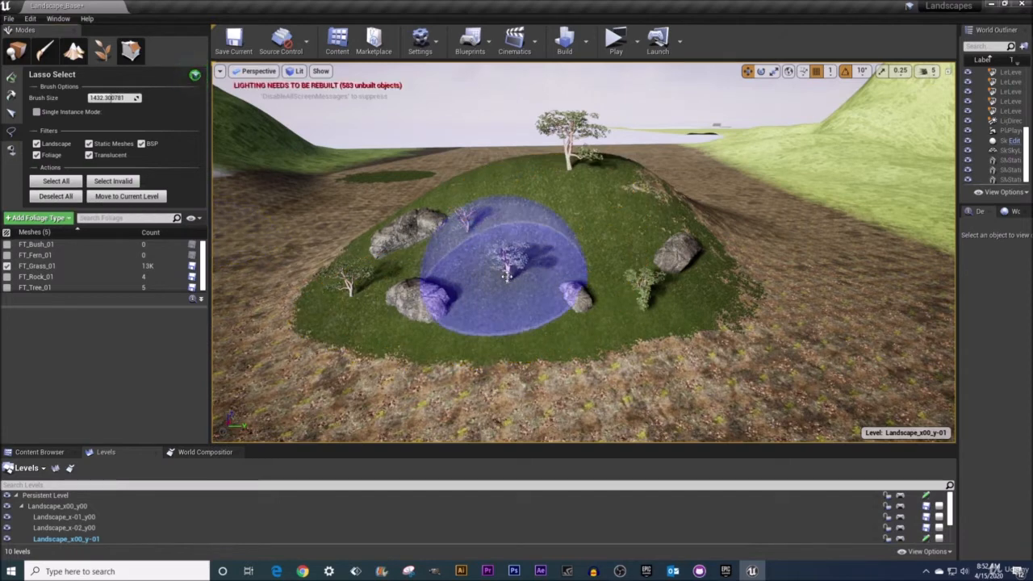
Step: Activate FT_Rock_01 with the grass, lasso-select the hill's left half, and remove its middle part from the selection
click(7, 276)
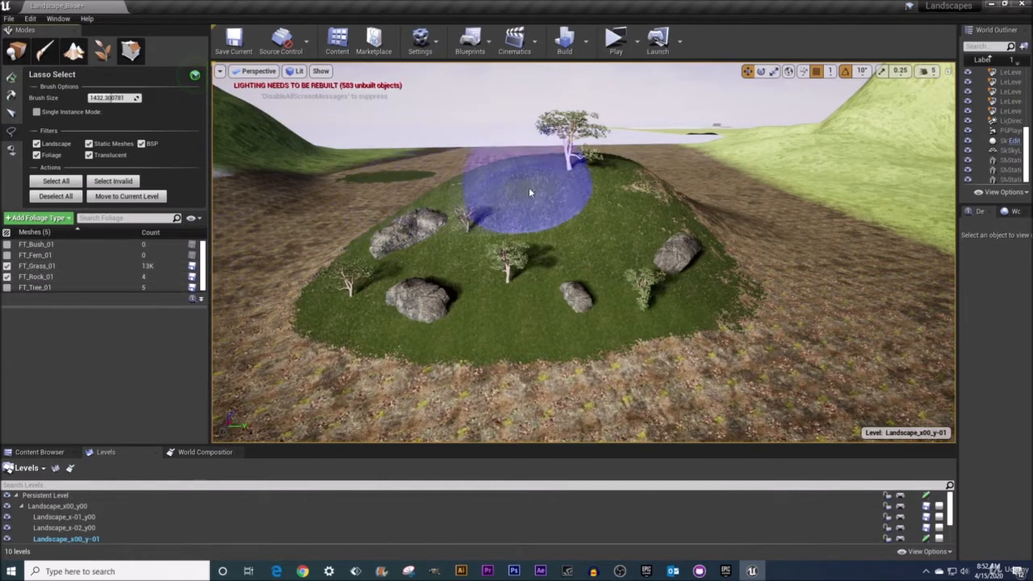
mouse_move(478, 175)
mouse_down()
mouse_move(494, 186)
mouse_move(483, 202)
mouse_move(492, 209)
mouse_move(438, 203)
mouse_move(401, 228)
mouse_move(417, 226)
mouse_move(450, 264)
mouse_move(424, 300)
mouse_move(451, 268)
mouse_up()
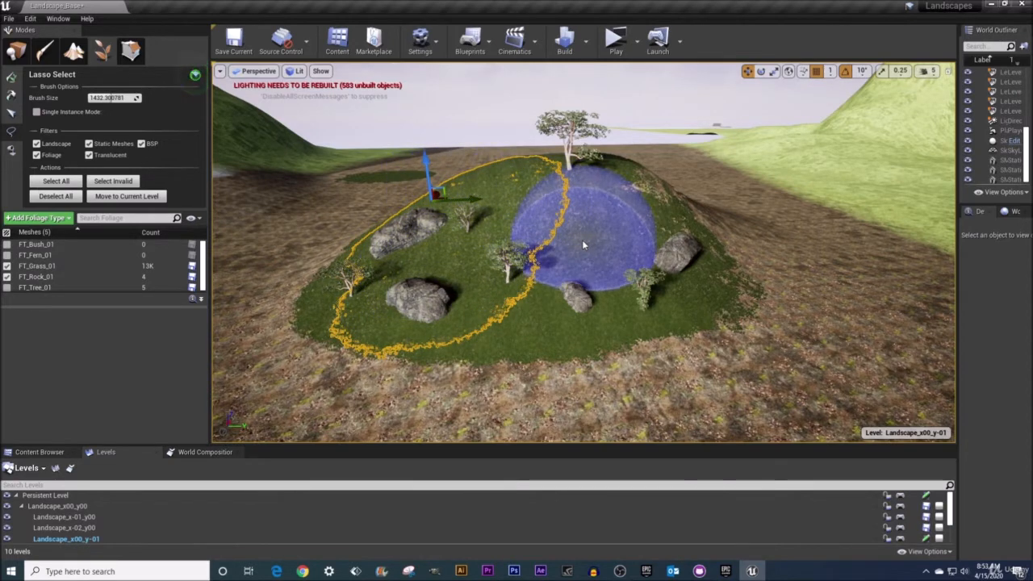
mouse_move(576, 247)
shift+mouse_down()
mouse_move(544, 246)
mouse_move(518, 217)
mouse_move(438, 231)
shift+mouse_up()
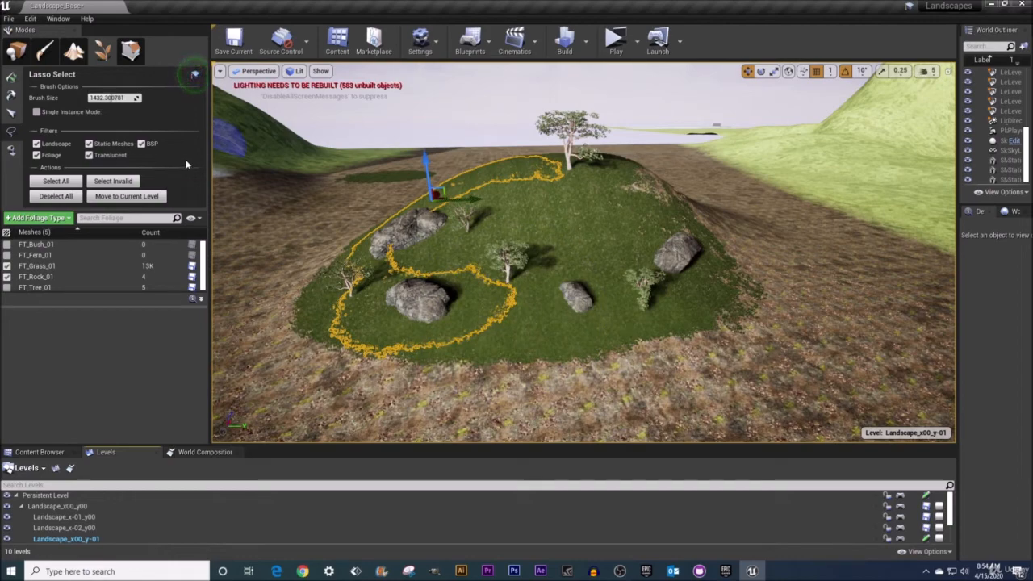
Step: Try to lasso-select the grass painted on the grey slab
mouse_move(701, 337)
right_down()
mouse_move(695, 355)
mouse_move(684, 352)
mouse_move(706, 336)
mouse_move(715, 342)
right_up()
key(s)
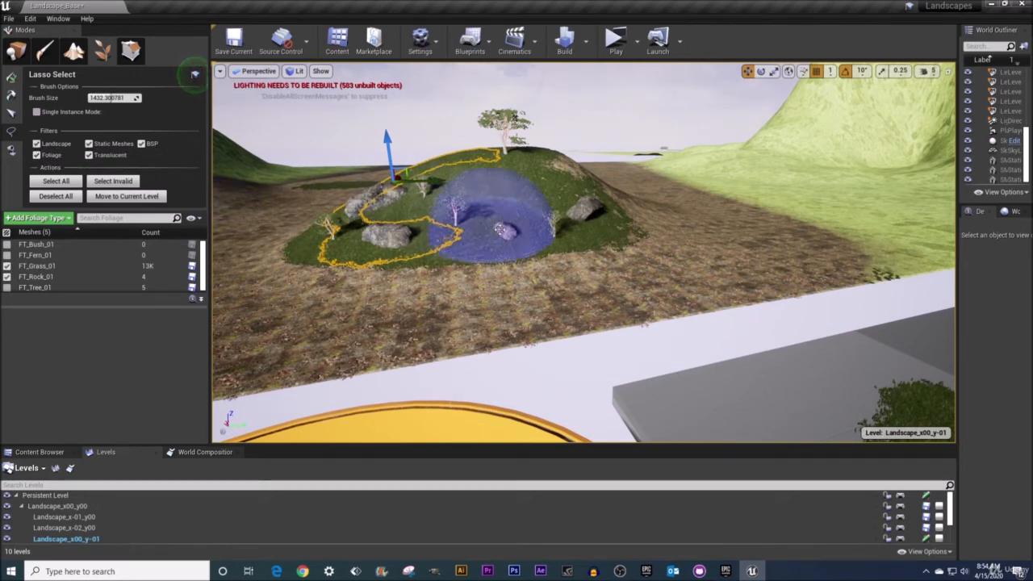
mouse_move(345, 270)
right_down()
mouse_move(581, 315)
mouse_move(513, 311)
right_up()
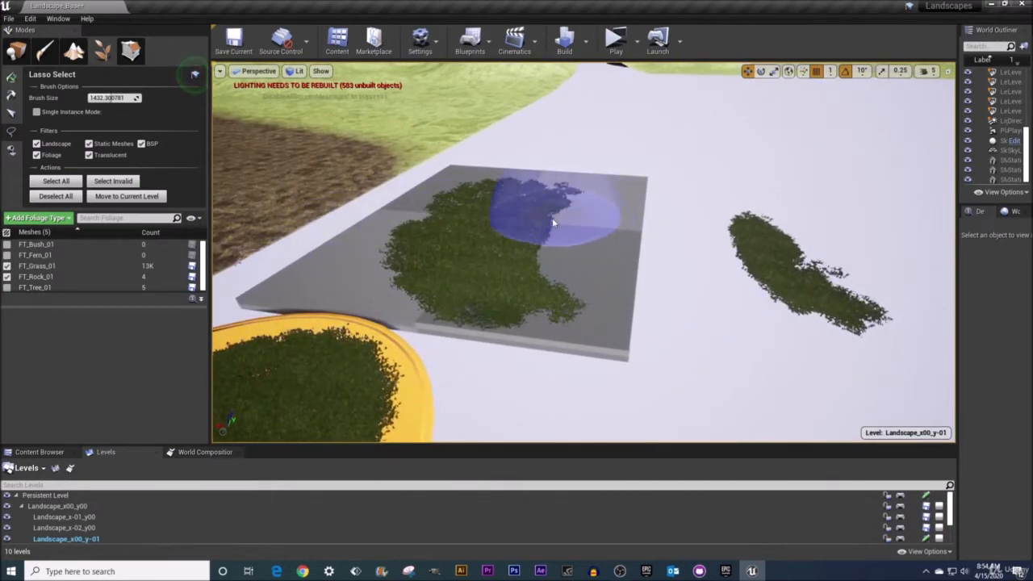
mouse_move(512, 236)
mouse_down()
mouse_move(611, 215)
mouse_move(616, 244)
mouse_move(629, 198)
mouse_up()
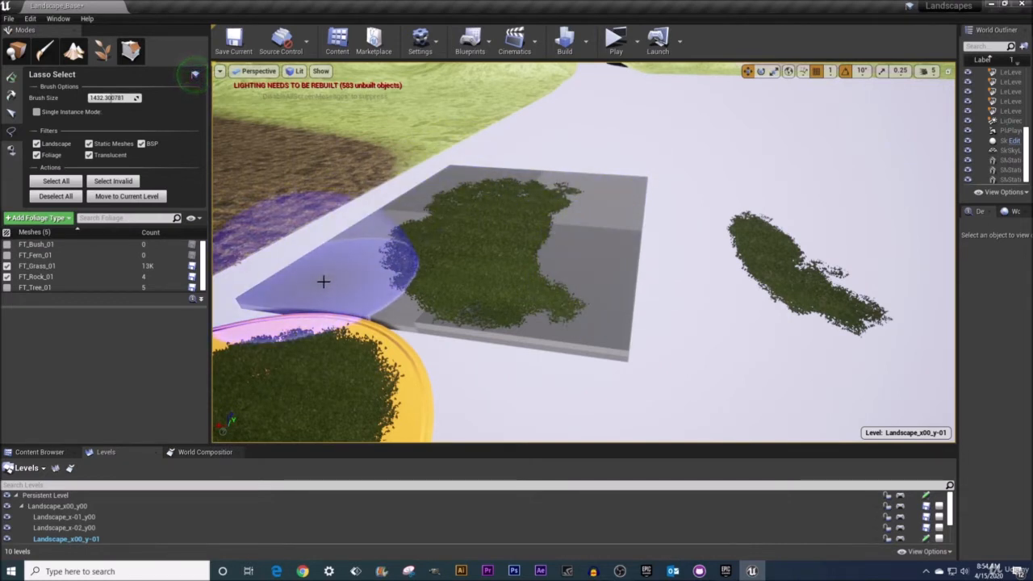
Step: Look at the Geometry primitives in Place mode and return to foliage mode
click(16, 53)
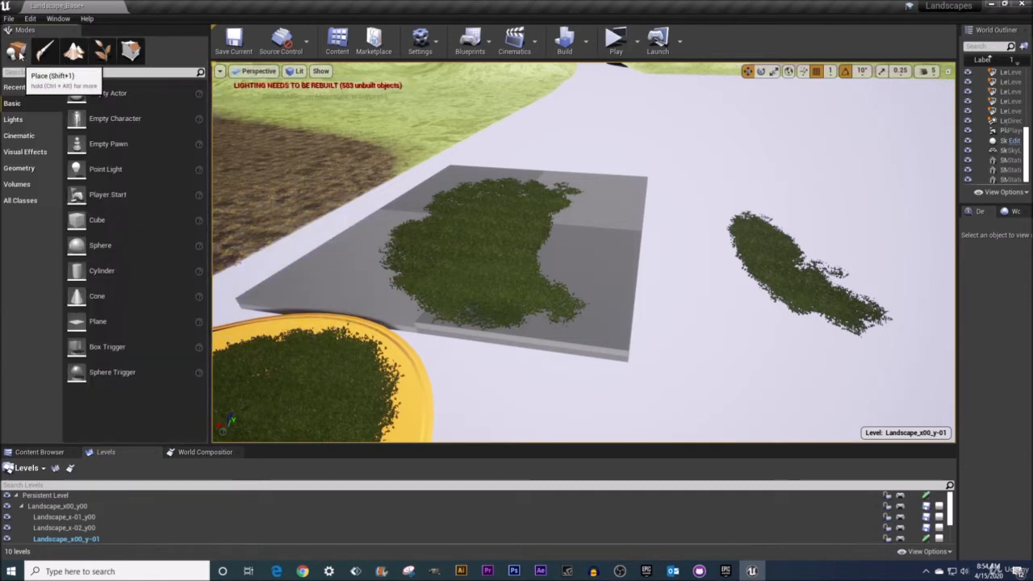
click(19, 169)
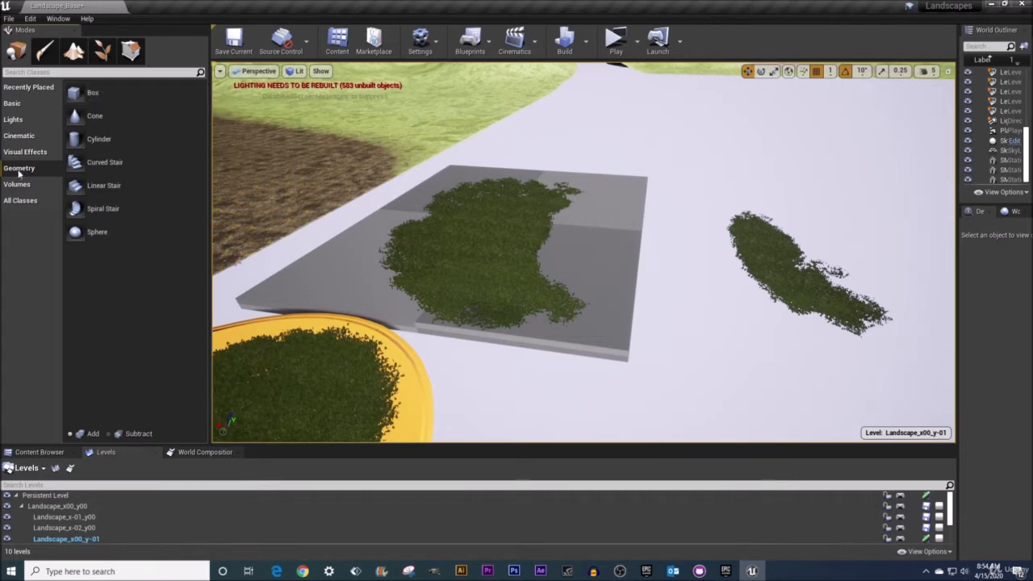
click(101, 50)
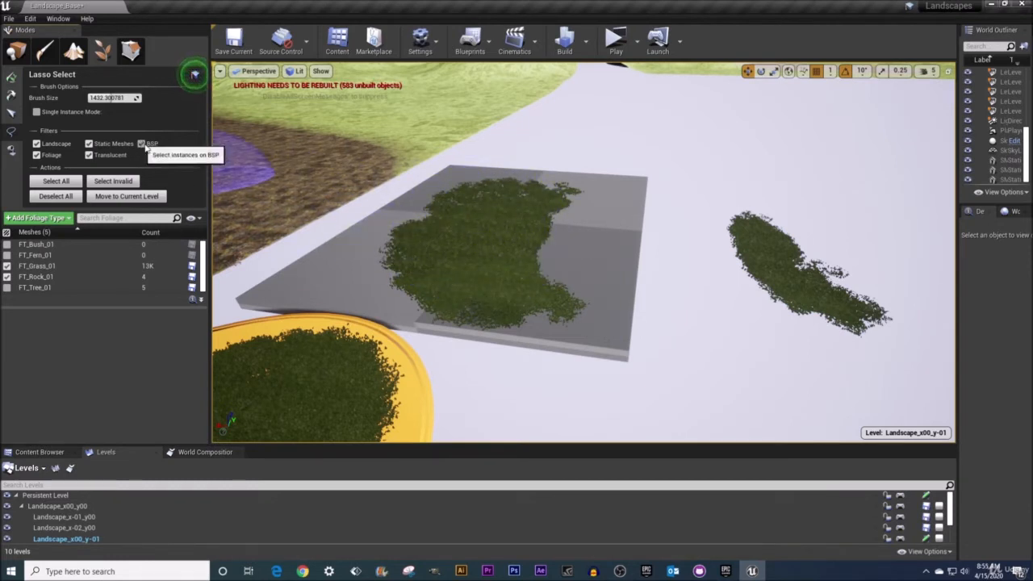
Step: Lasso-select most of the grass on the grey slab with the BSP filter enabled, and undo that selection
mouse_move(450, 200)
mouse_down()
mouse_move(452, 209)
mouse_move(503, 212)
mouse_move(512, 237)
mouse_move(473, 251)
mouse_up()
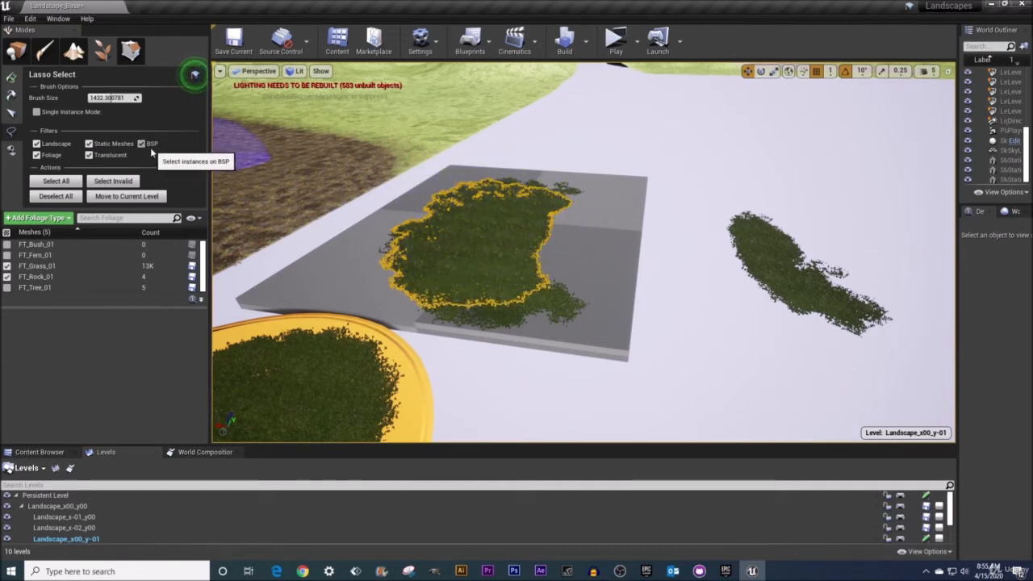
mouse_move(99, 275)
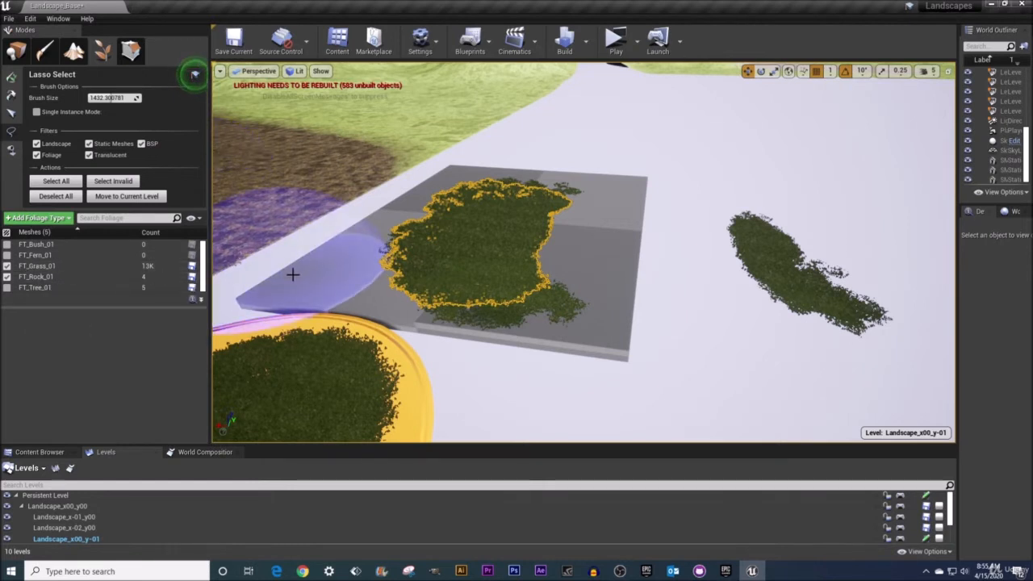
key(ctrl+z)
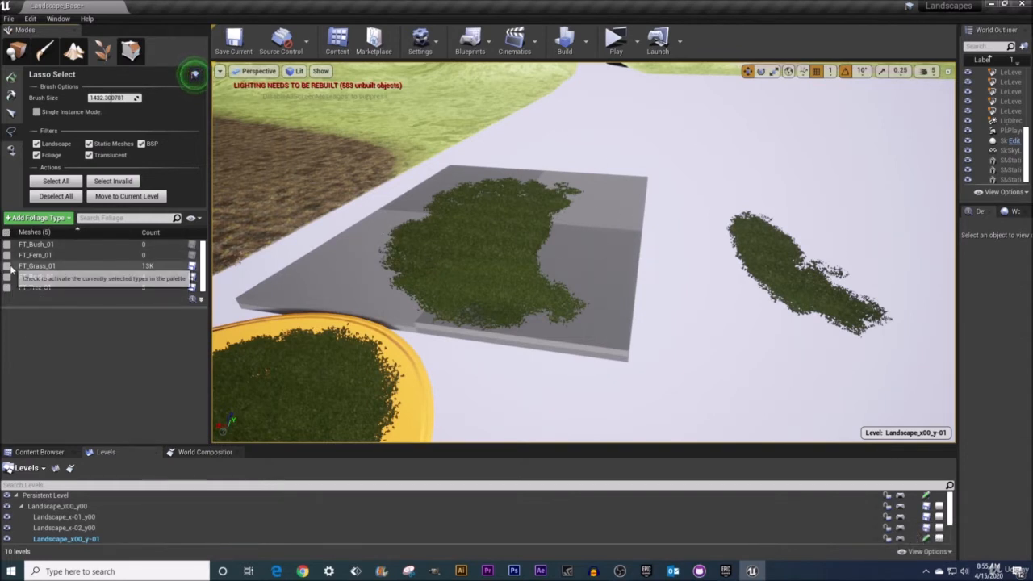
Step: Make FT_Grass_01 the only active foliage type and disable the BSP selection filter
click(71, 267)
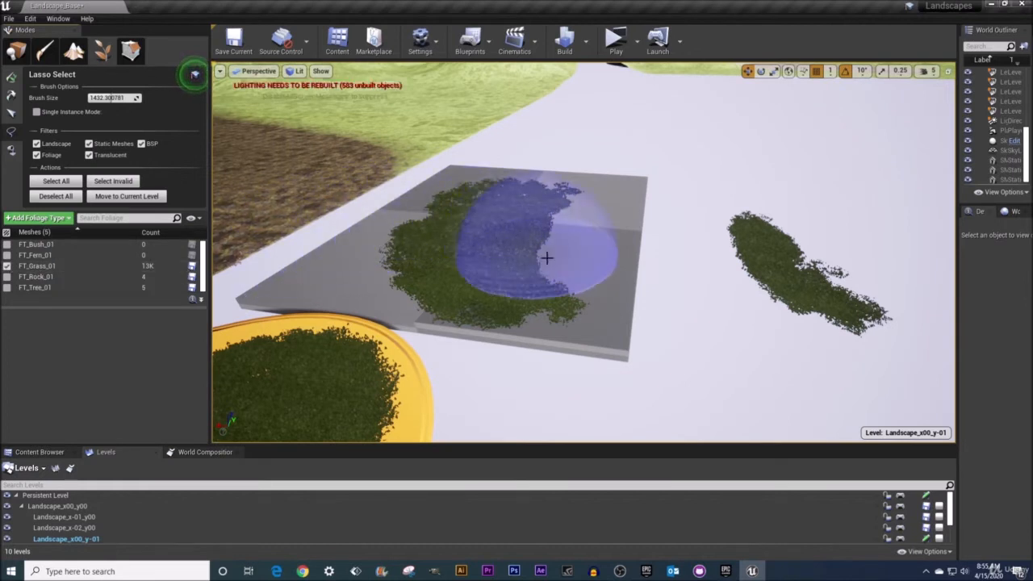
click(143, 144)
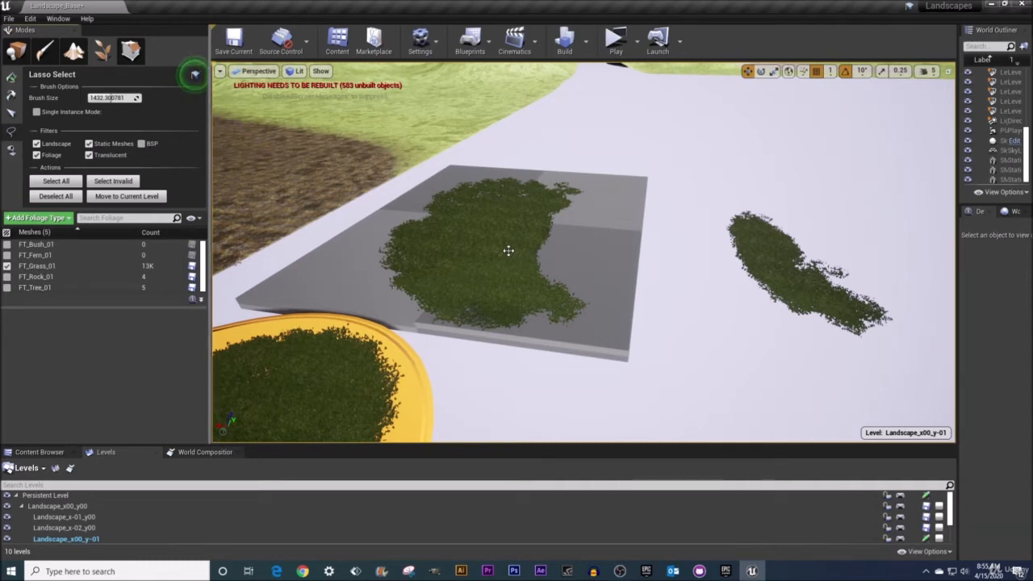
Step: Lasso-select the grass on the yellow disc with the BSP filter off, and deselect all foliage
right_drag(509, 251, 503, 182)
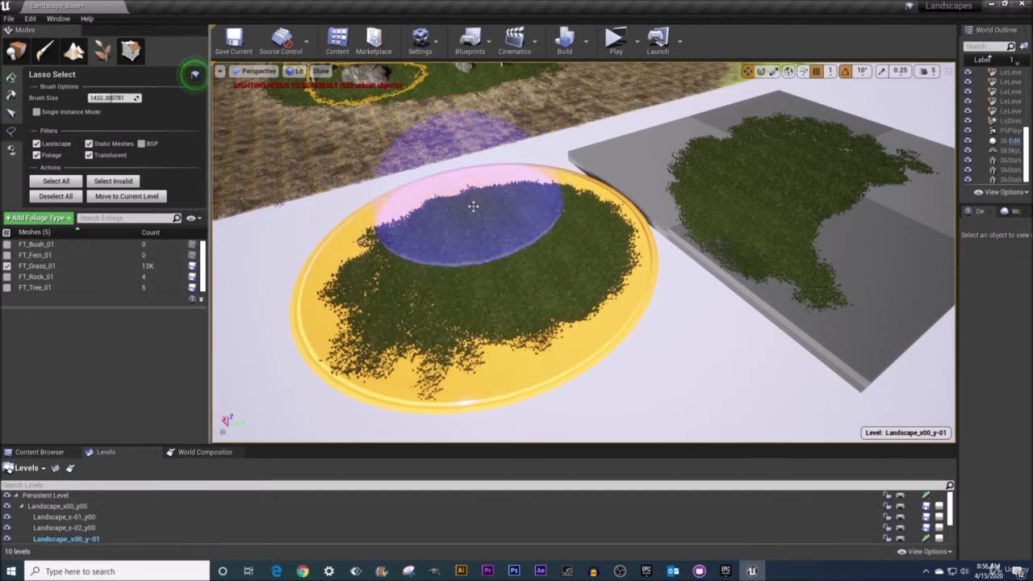
mouse_move(444, 195)
mouse_down()
mouse_move(452, 234)
mouse_move(492, 228)
mouse_move(495, 277)
mouse_up()
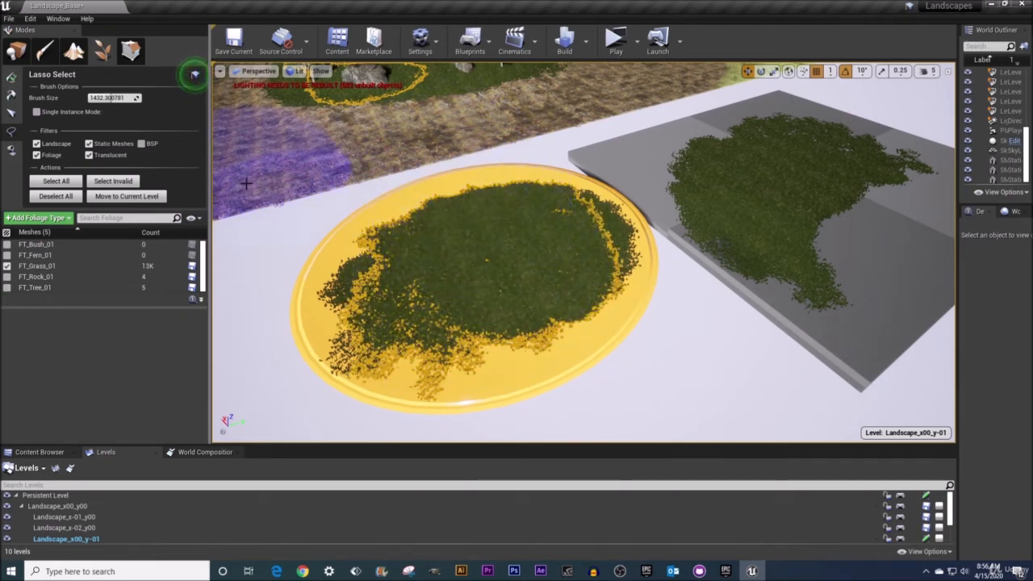
click(49, 197)
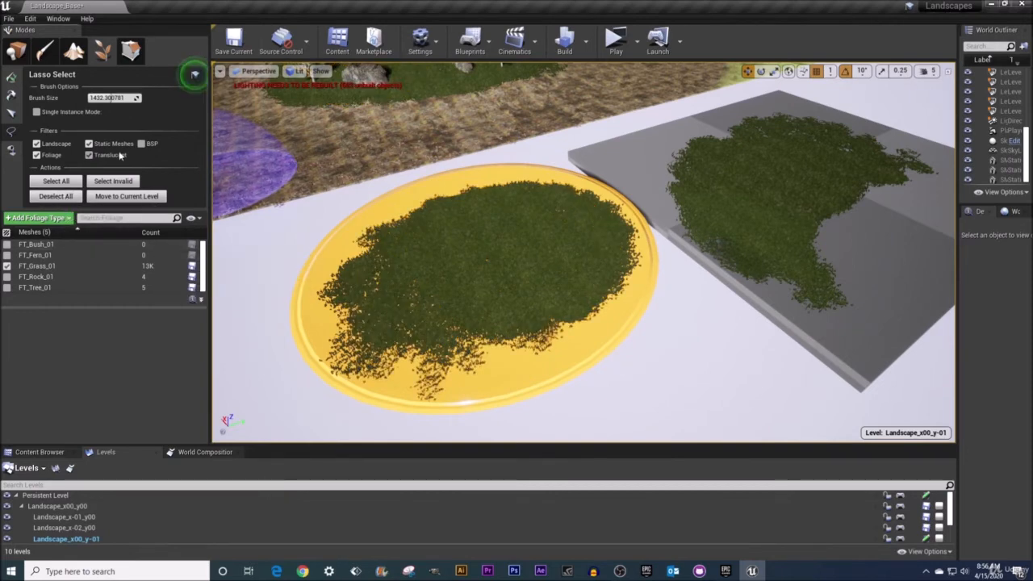
Step: Turn the Static Meshes selection filter off and on again, and re-enable the BSP filter
click(88, 144)
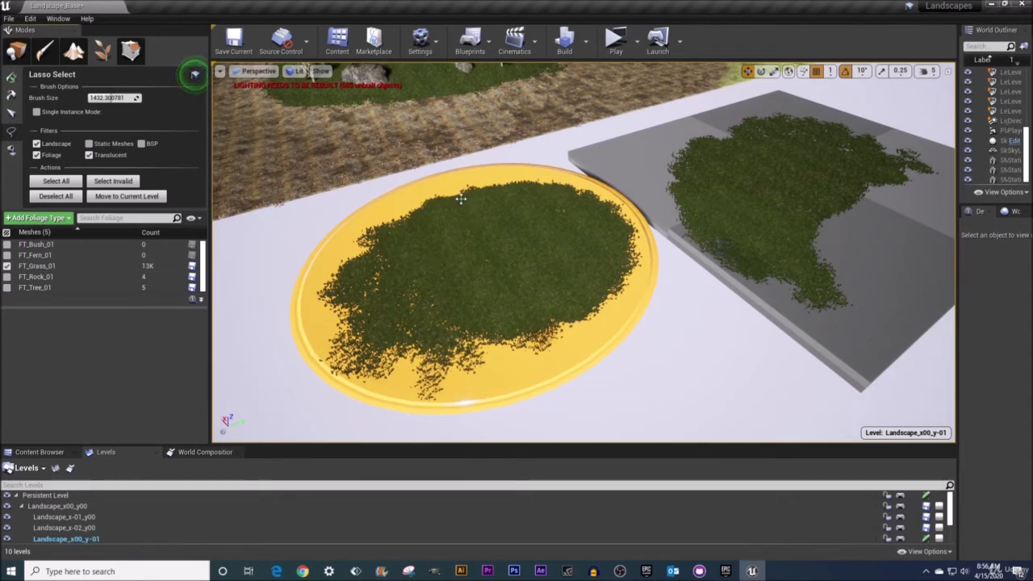
click(89, 144)
click(141, 143)
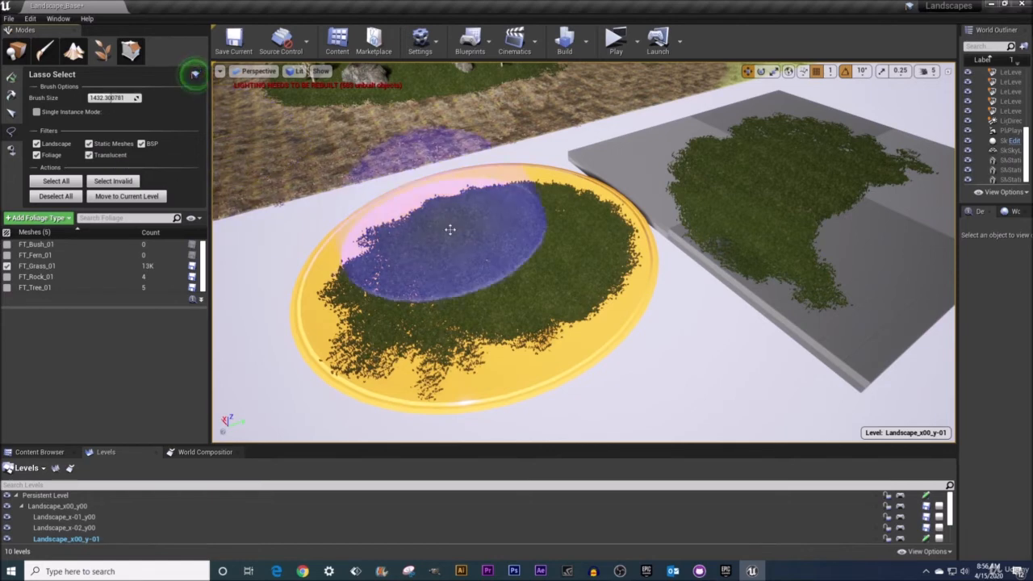
Step: Lasso-select most of the grass on the grey slab with all surface filters enabled
right_drag(379, 257, 381, 211)
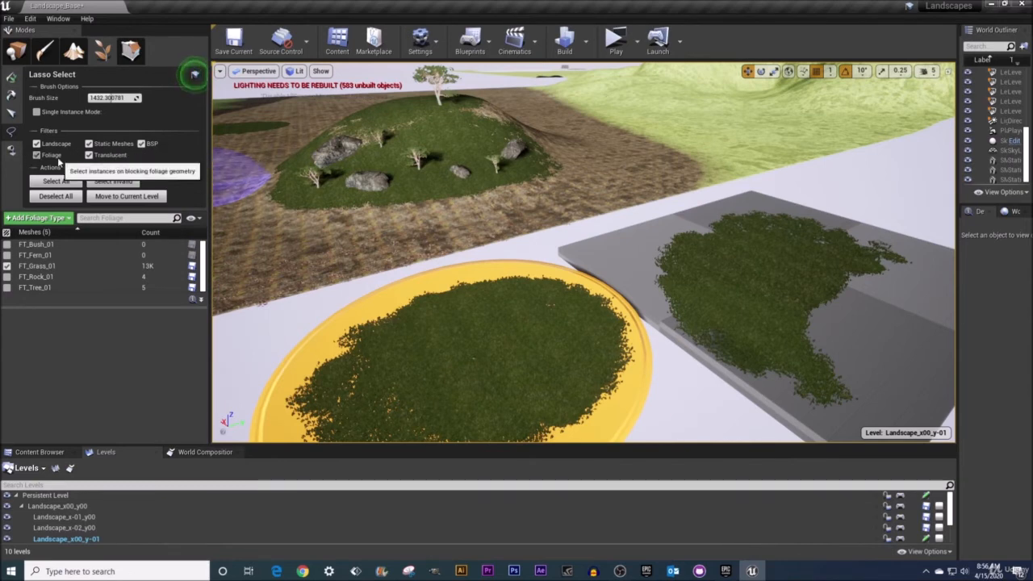
right_drag(333, 214, 332, 257)
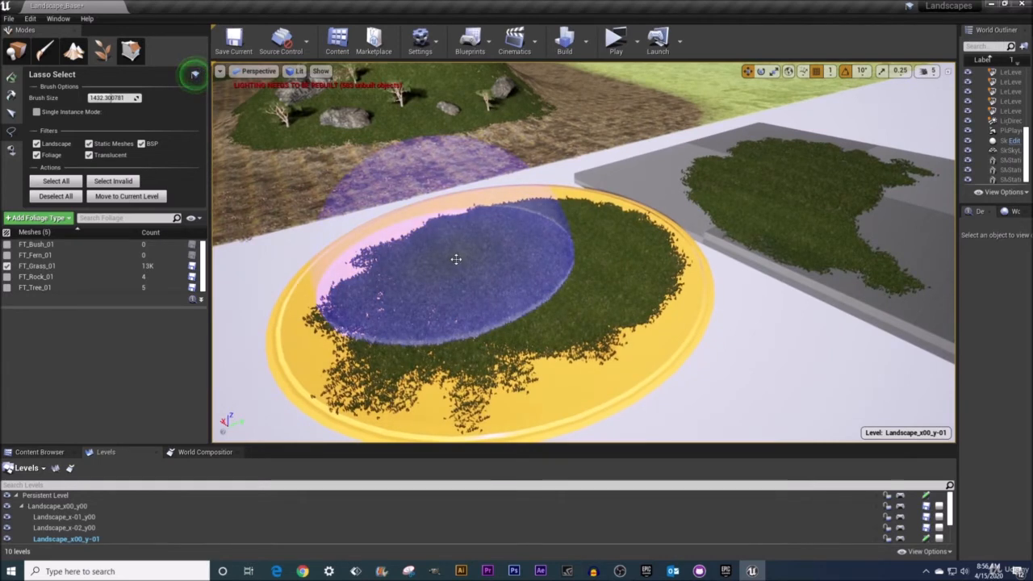
mouse_move(463, 261)
right_down()
mouse_move(574, 238)
mouse_move(610, 199)
mouse_move(602, 206)
right_up()
key(w)
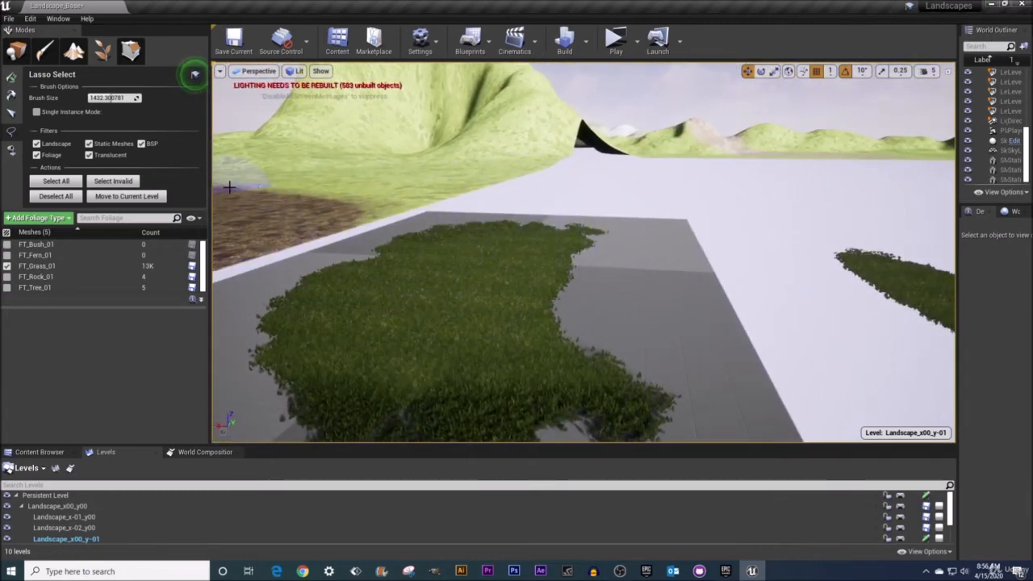
mouse_move(556, 224)
mouse_down()
mouse_move(480, 256)
mouse_move(467, 294)
mouse_move(475, 303)
mouse_up()
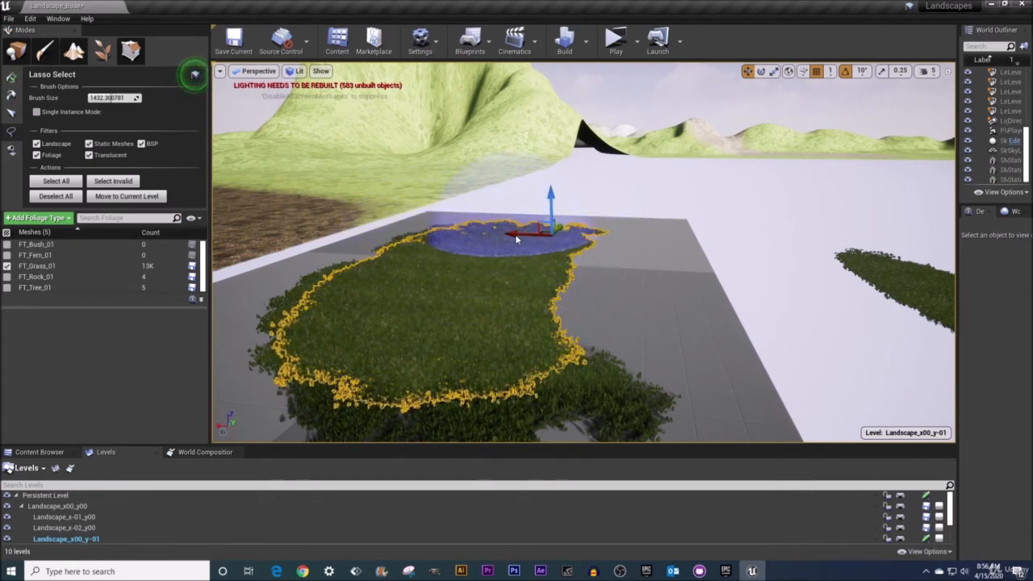
Step: Move the selected grass sideways across the grey slab, and undo a trial lift above the surface
mouse_move(529, 257)
right_down()
mouse_move(533, 236)
mouse_move(510, 226)
right_up()
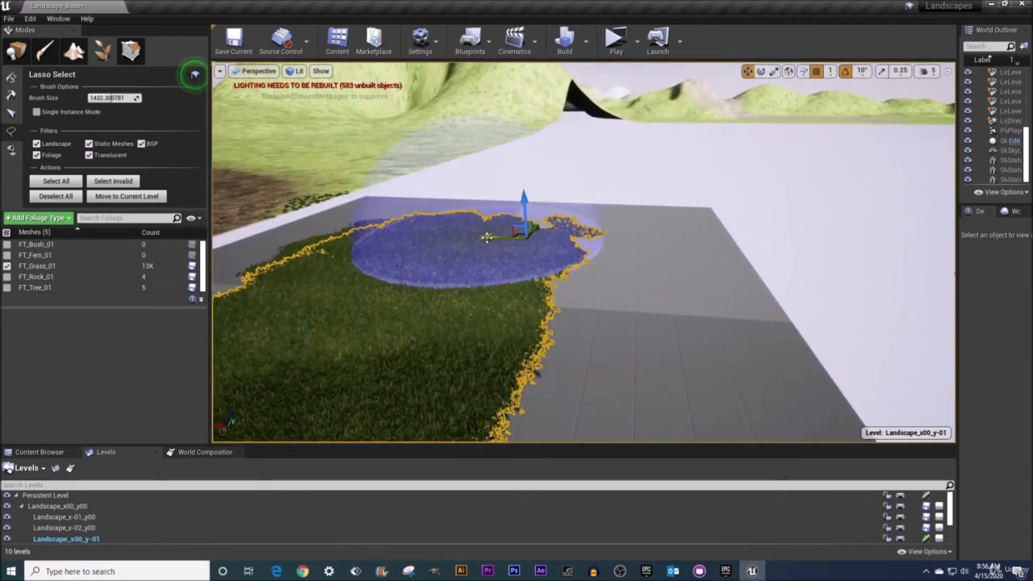
mouse_move(487, 237)
mouse_down()
mouse_move(601, 242)
mouse_move(531, 246)
mouse_up()
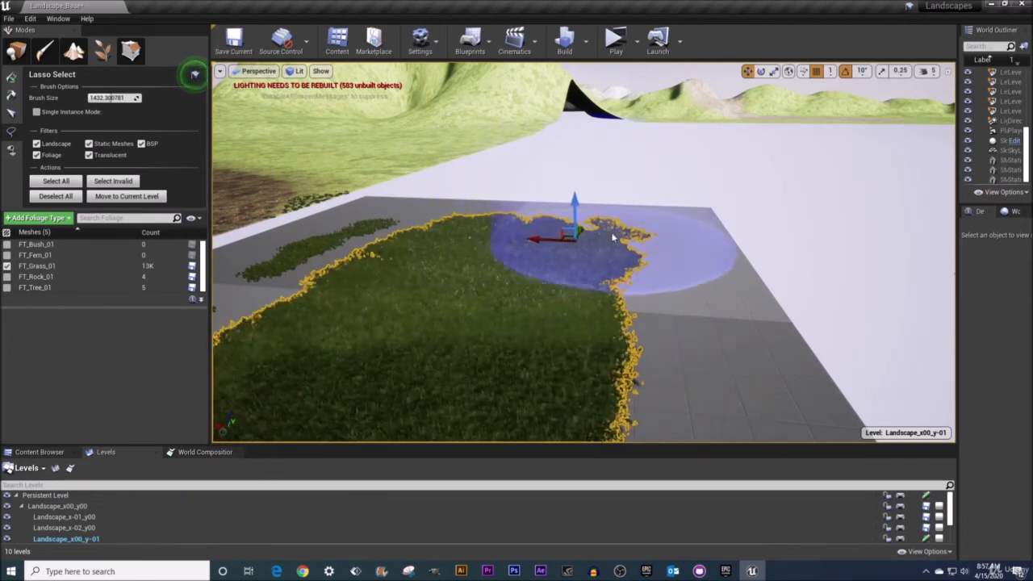
drag(581, 200, 578, 121)
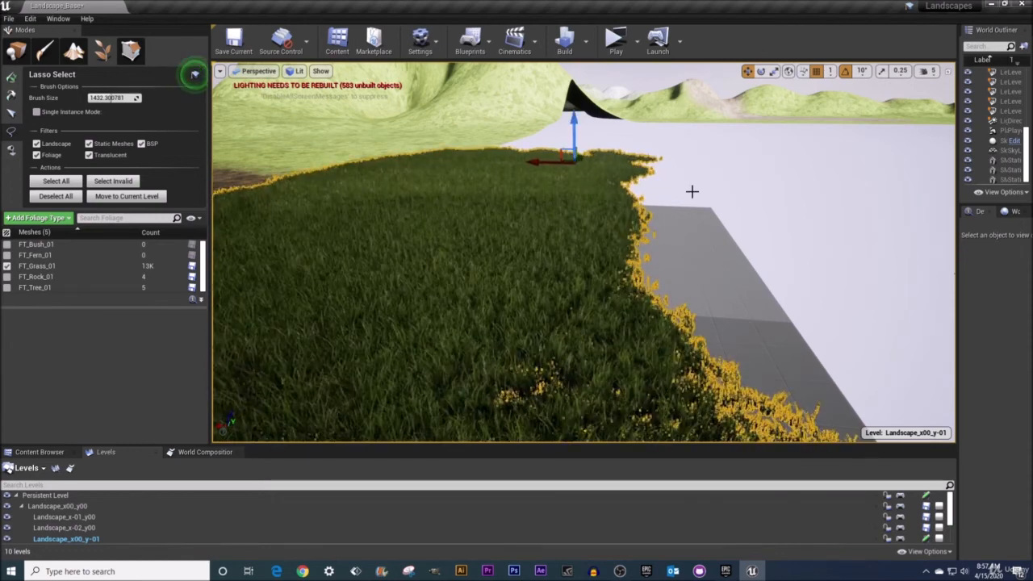
key(ctrl+z)
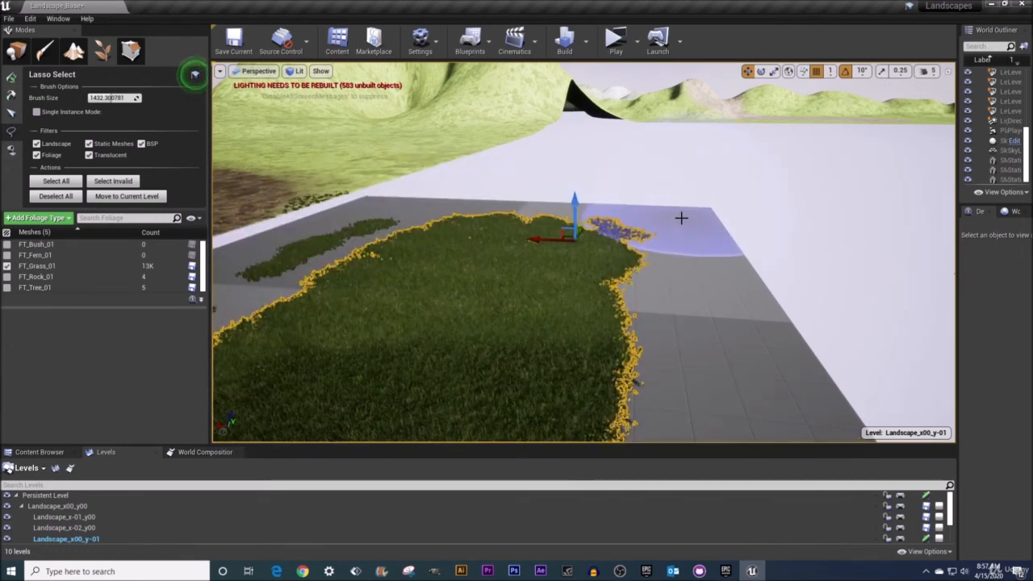
Step: Rotate the selected grass instances on the grey slab about their vertical axis
mouse_move(657, 254)
right_down()
mouse_move(656, 319)
mouse_move(649, 314)
right_up()
key(e)
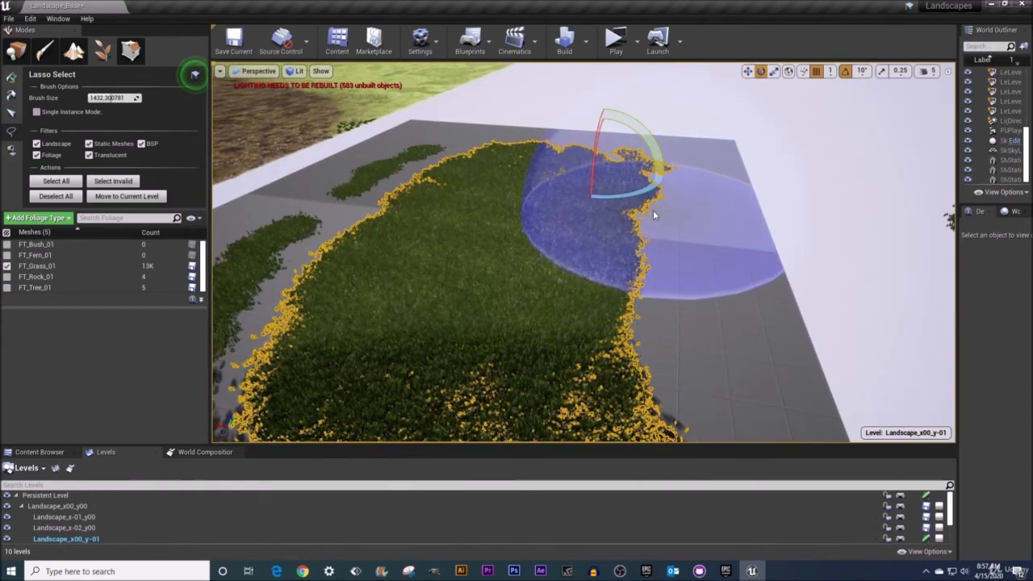
drag(637, 192, 557, 204)
drag(727, 315, 640, 196)
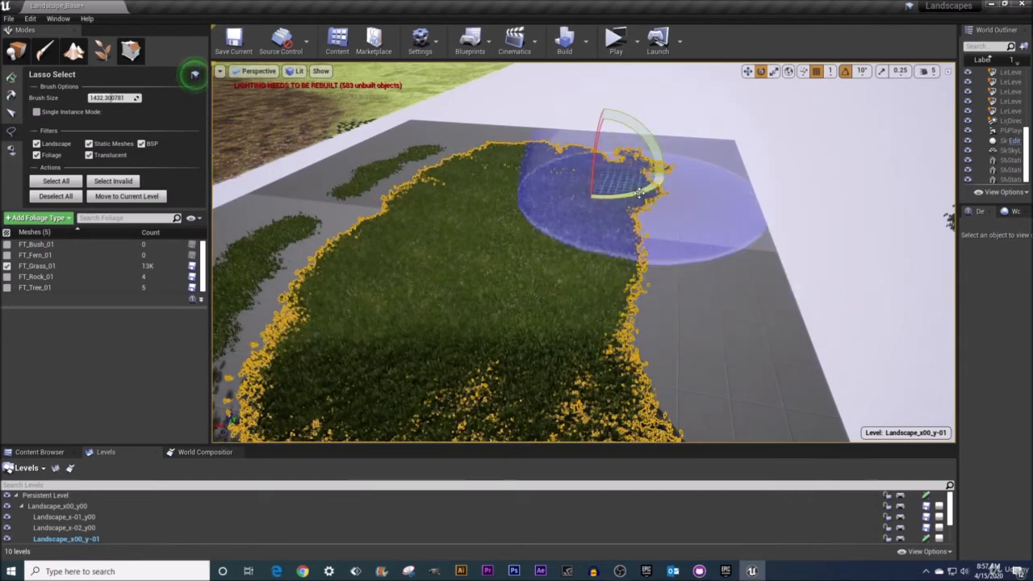
Step: Scale the selected grass taller along the vertical axis, and place a duplicate of it sideways toward the brown landscape
key(r)
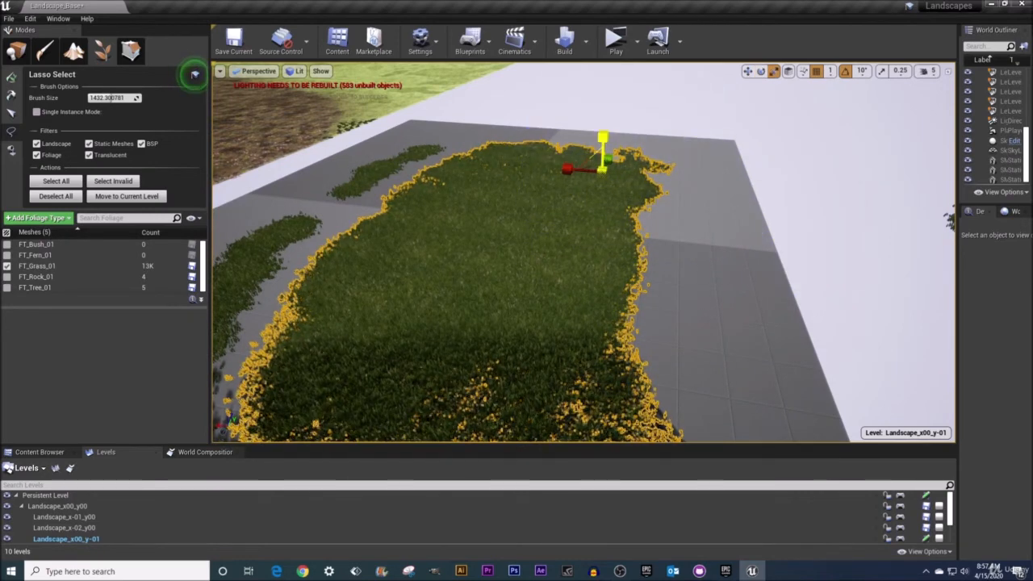
drag(603, 137, 603, 92)
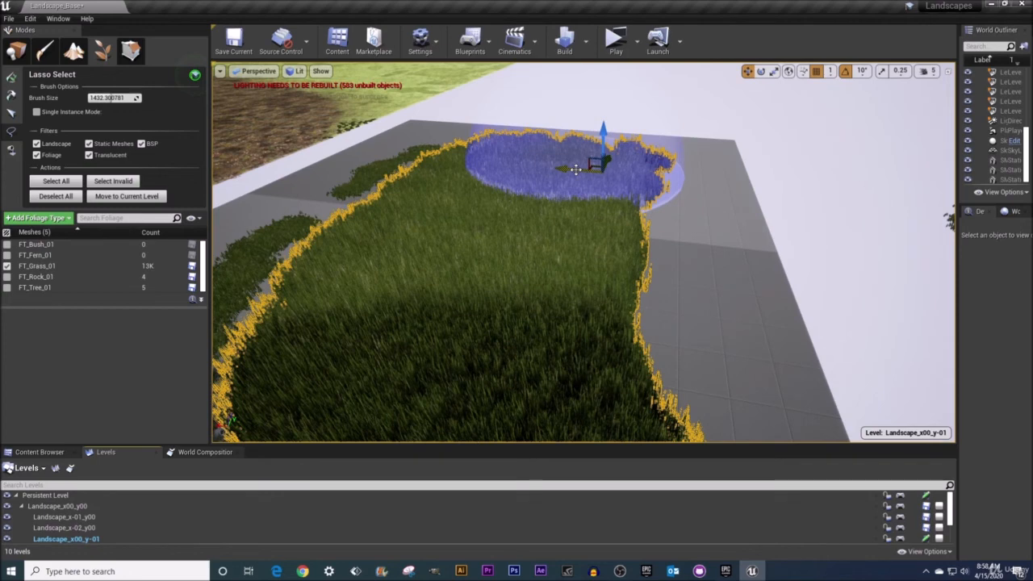
alt+drag(575, 169, 391, 171)
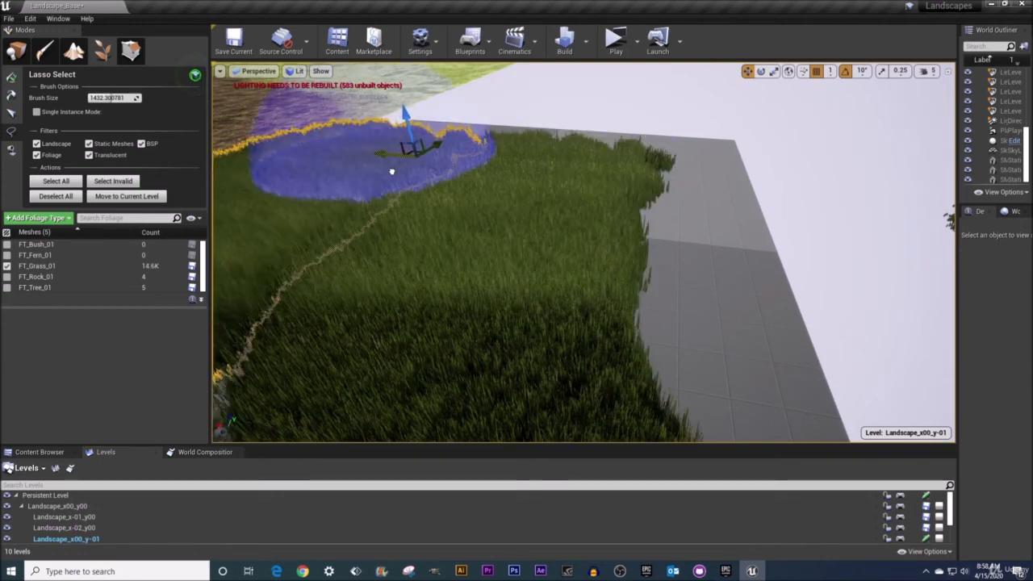
right_drag(502, 270, 350, 197)
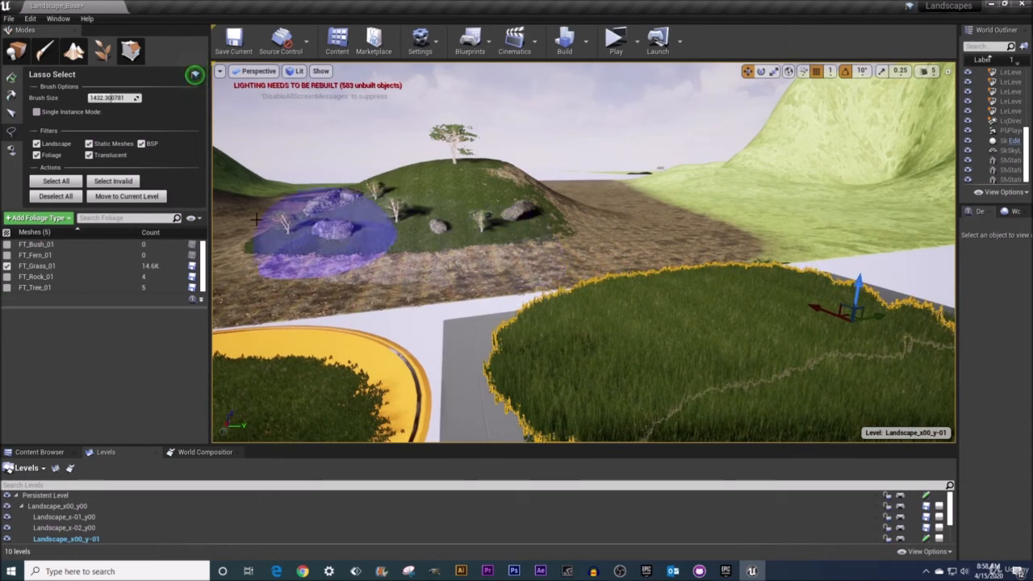